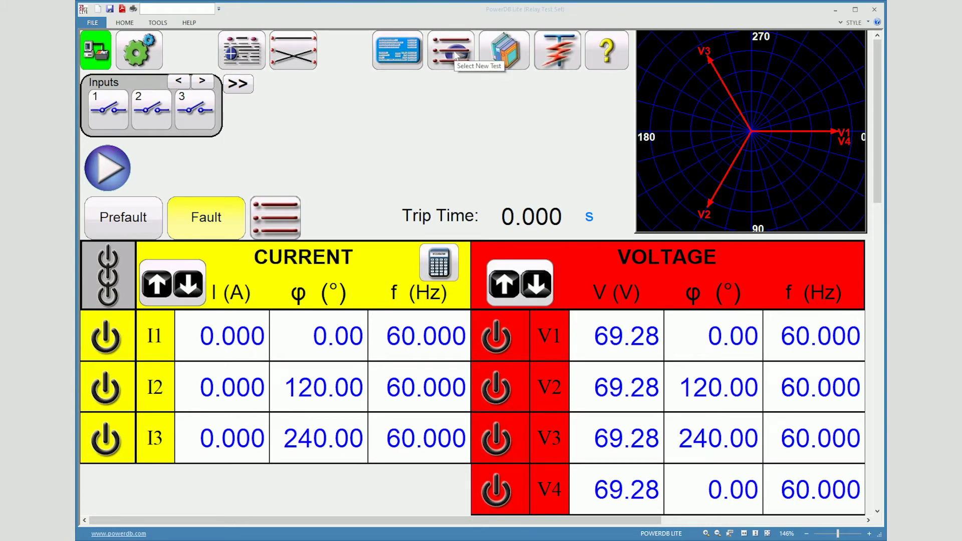
Start a Click On Fault impedance test and list the GENERIC shapes: MHO, Half Circle, Quad, IEEE Quad.
left_click(455, 57)
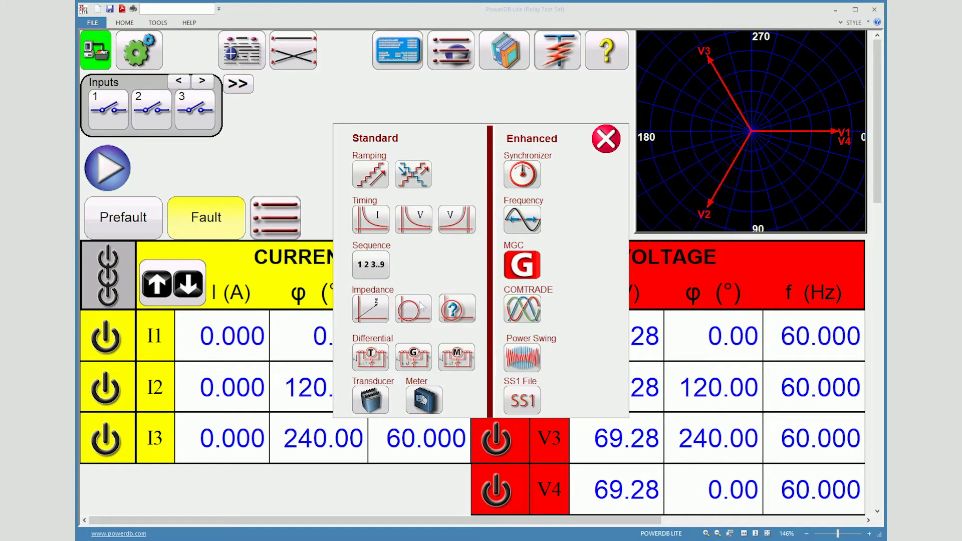
left_click(414, 310)
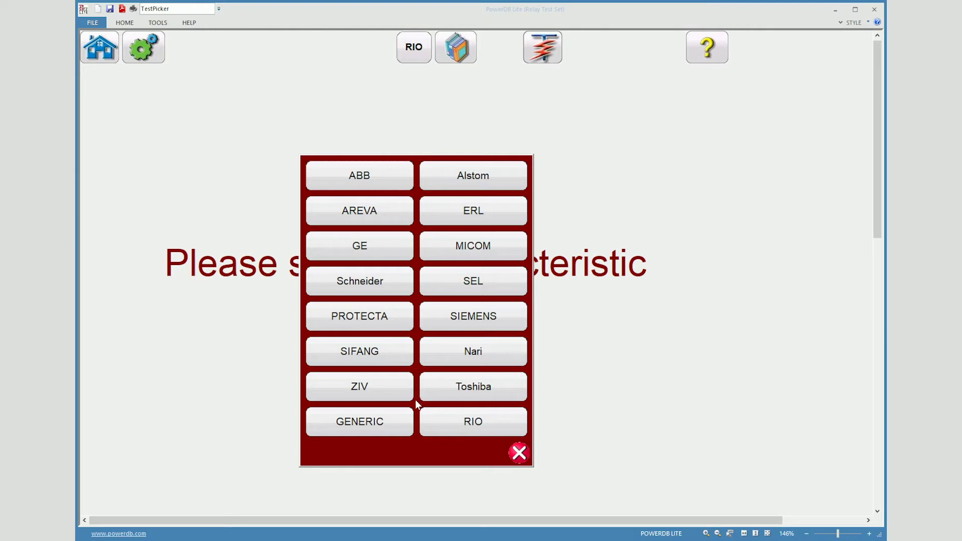
left_click(398, 425)
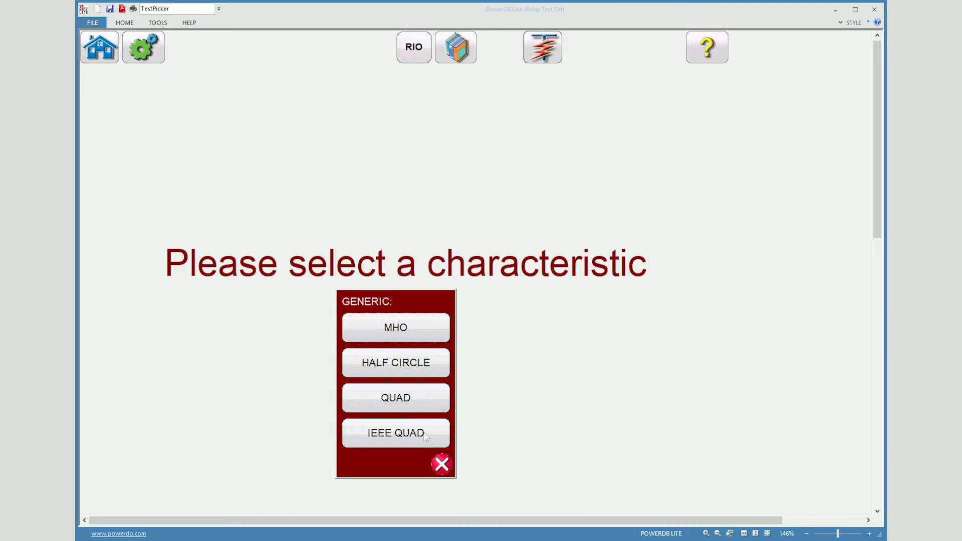
Dismiss the generic shapes and load the SEL 321 relay from the impedance relay library.
left_click(442, 464)
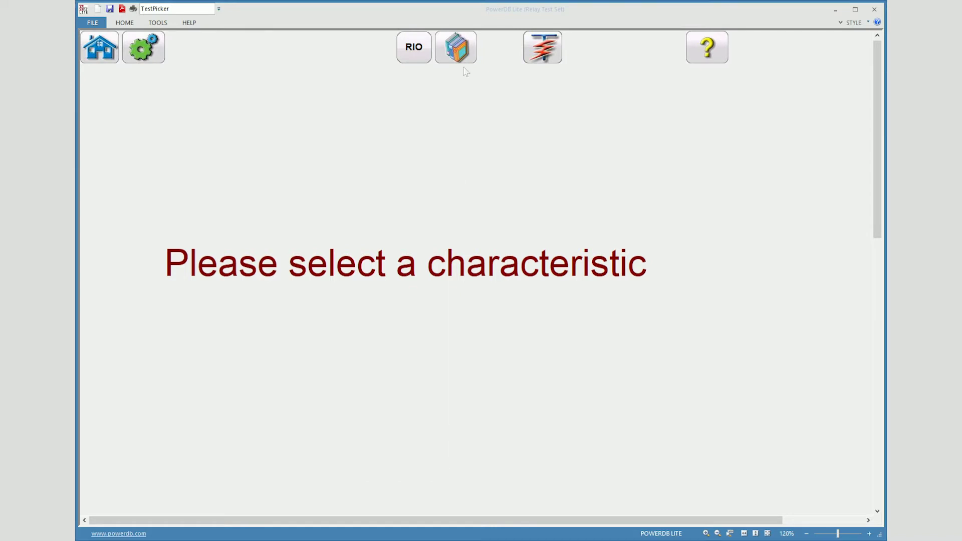
left_click(458, 50)
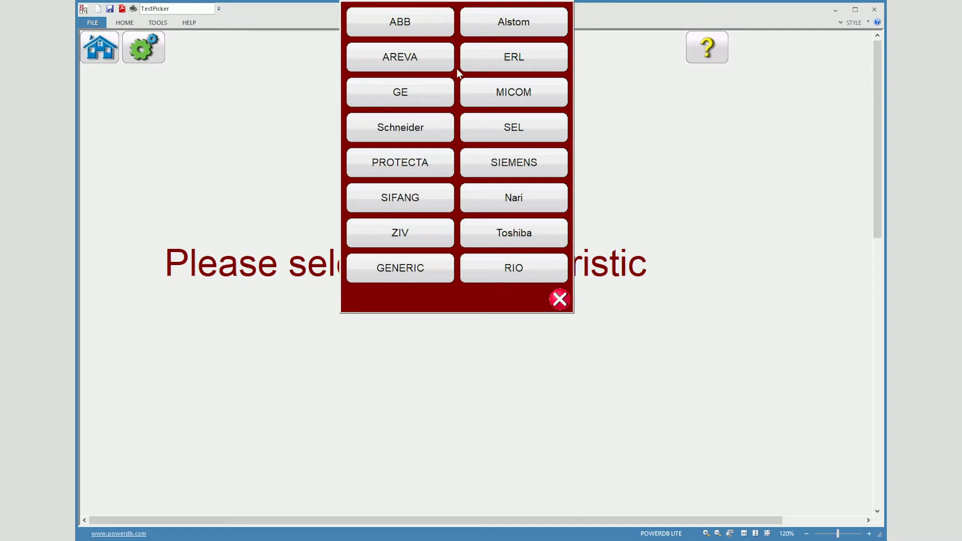
left_click(480, 131)
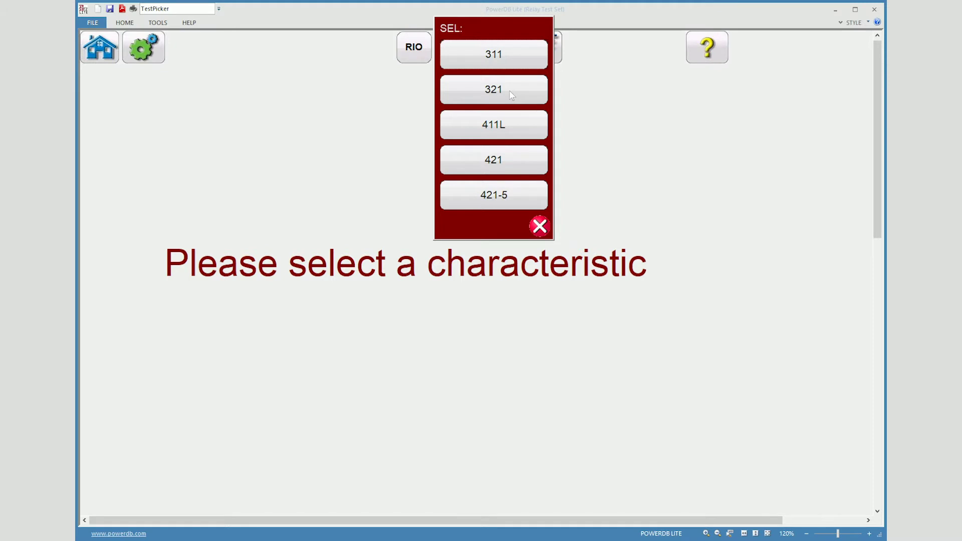
left_click(509, 90)
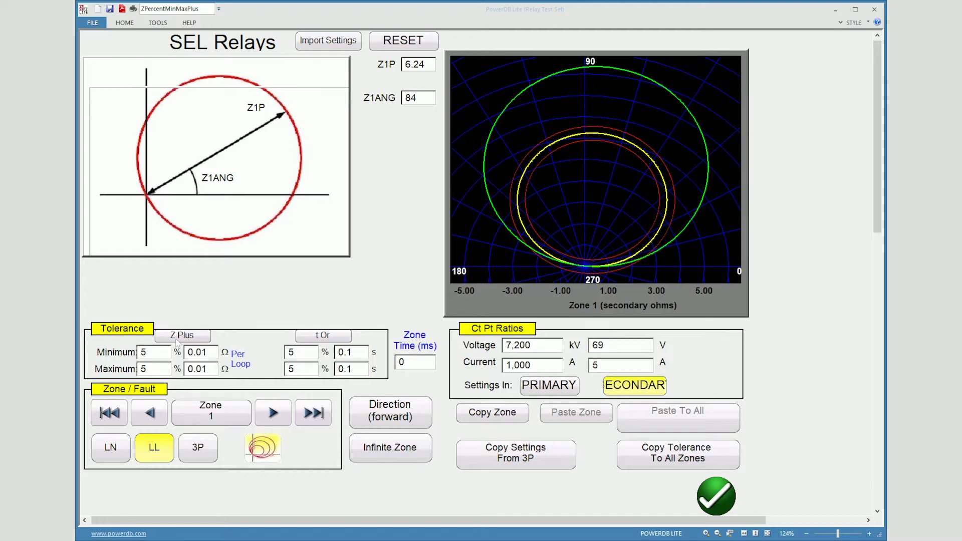
Switch the Zone 1 impedance tolerance from Z Plus to Z Or, keeping 5% and 0.01 Ω.
left_click(175, 339)
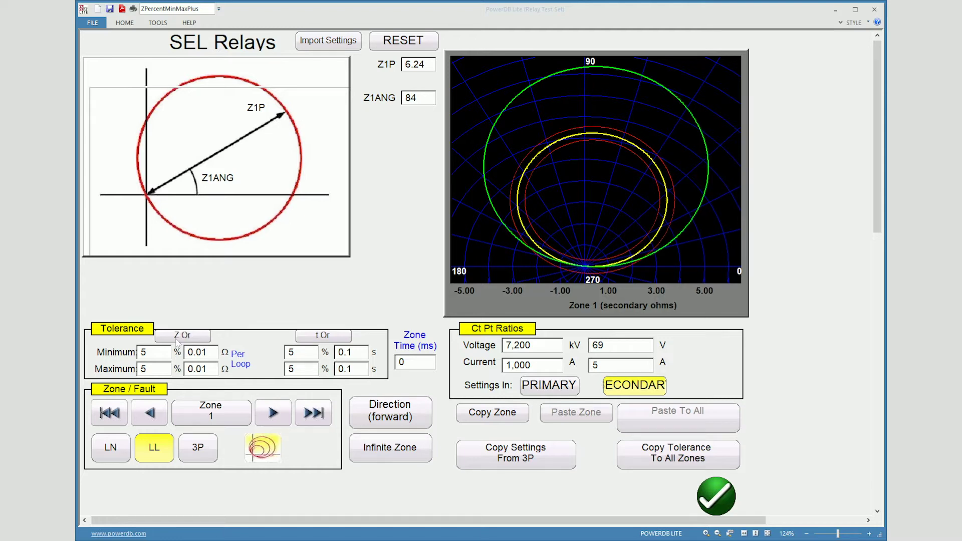
Apply the impedance tolerance per phase instead of per loop, leaving the zone unchanged.
left_click(239, 363)
left_click(224, 412)
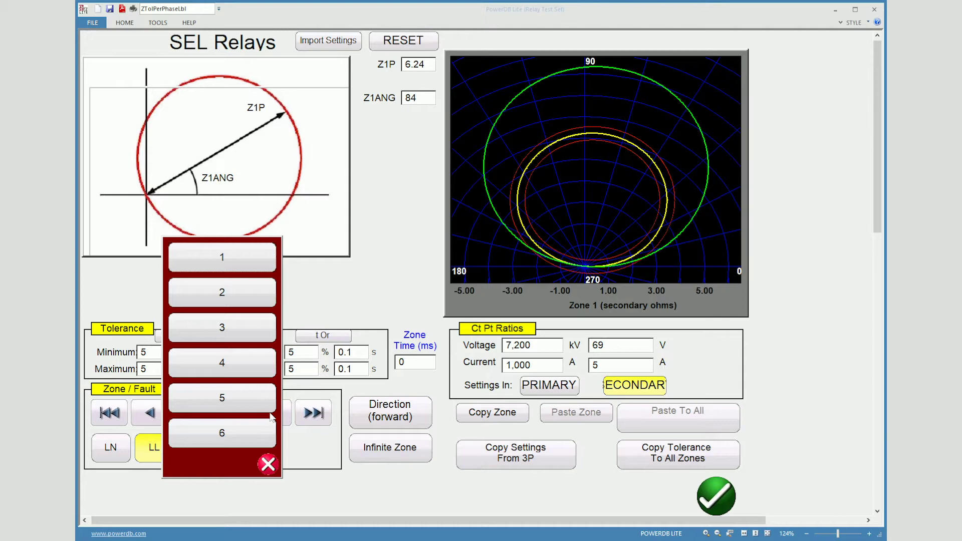
left_click(268, 464)
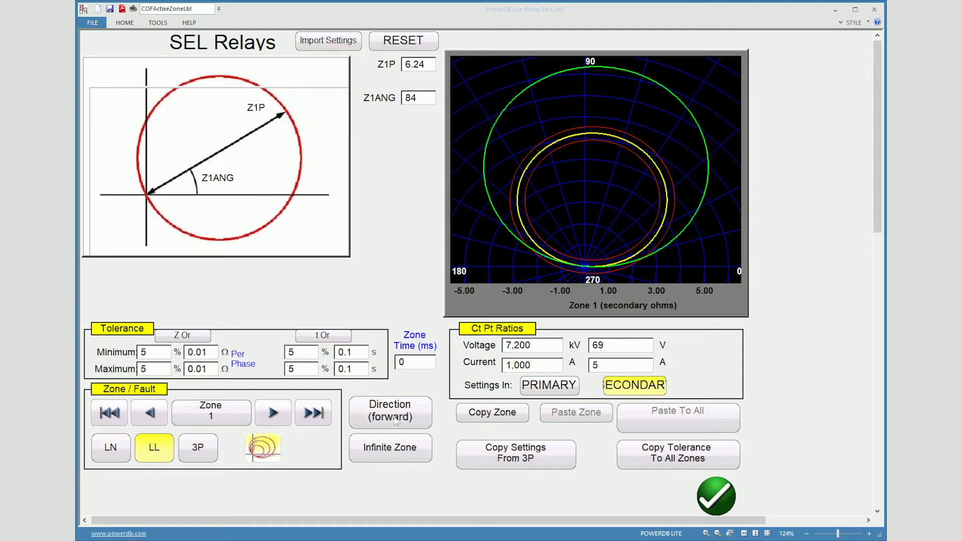
Keep the direction forward and show Zone 2 (Z2P 9.36, Z2ANG 84, 400 ms zone time).
left_click(420, 415)
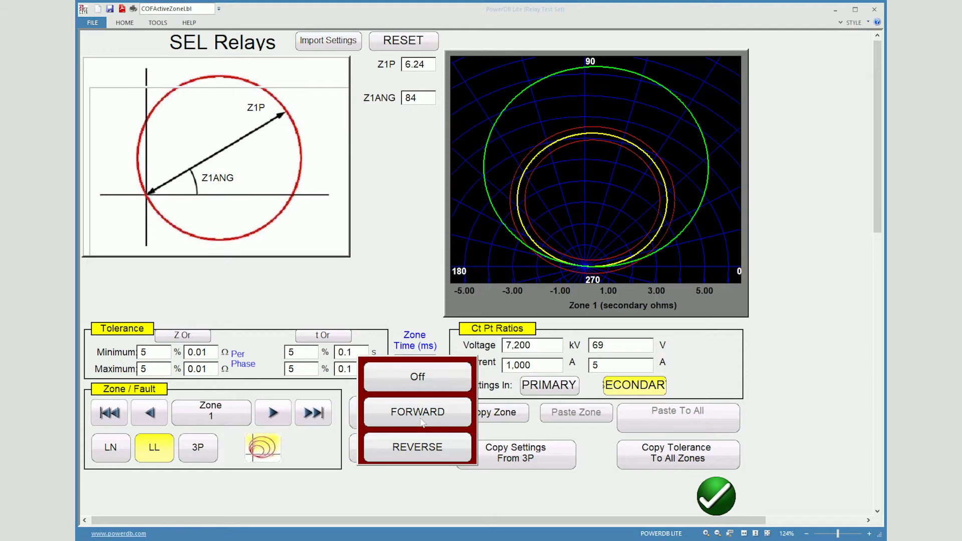
left_click(422, 423)
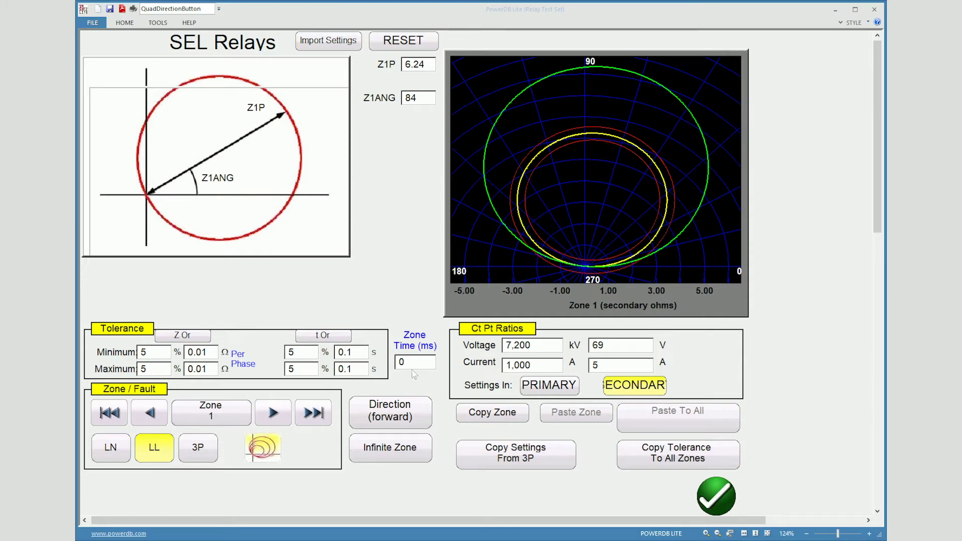
left_click(224, 415)
left_click(239, 301)
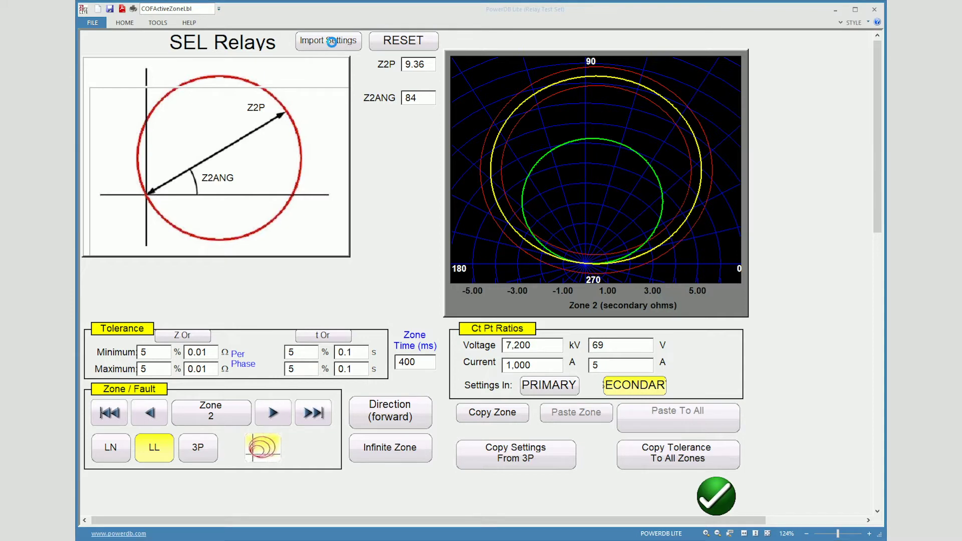
Import SET_1.TXT so Zone 2 reads Z2P 4.43, Z2ANG 83.3 and 333.333 ms zone time.
left_click(331, 41)
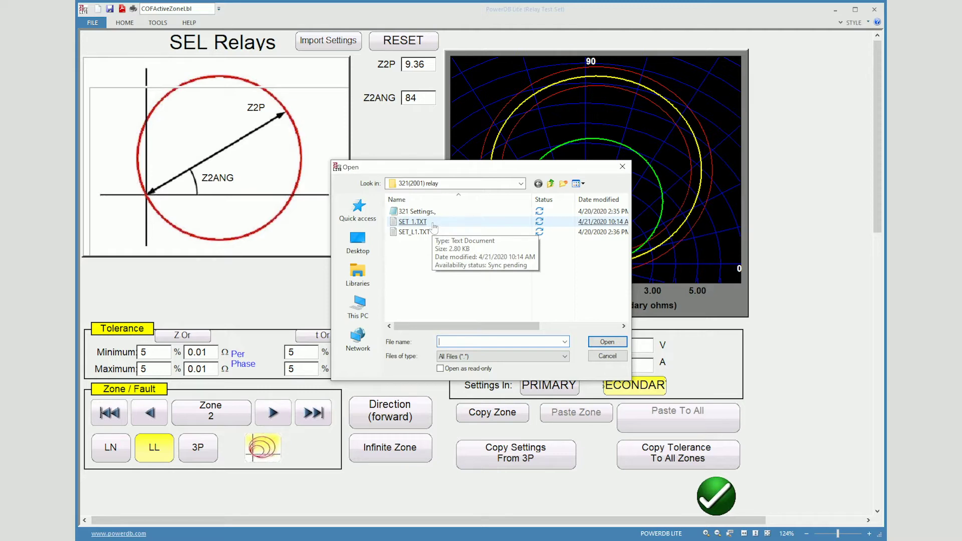
left_click(420, 223)
double_click(420, 223)
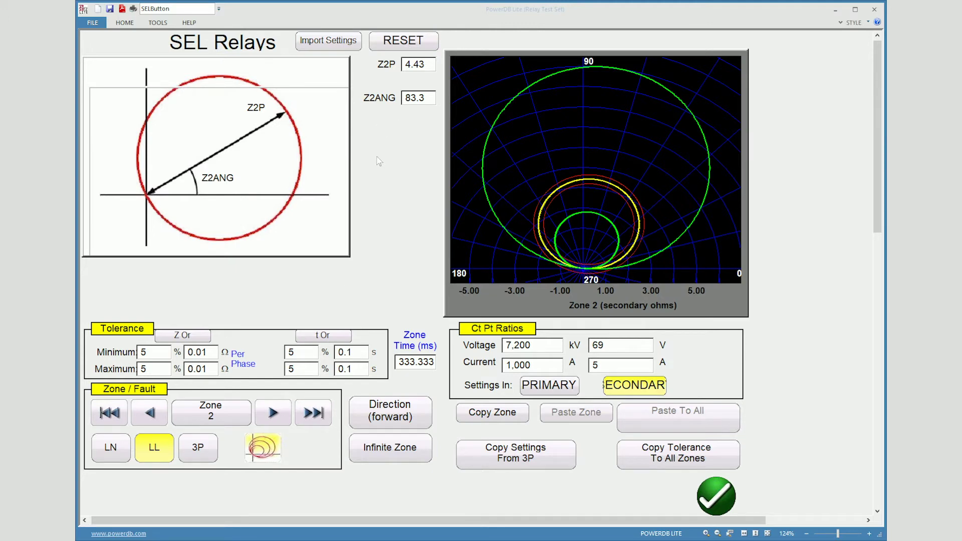
Check the imported Zone 1 and Zone 3 values, then accept the SEL 321 characteristic.
left_click(233, 417)
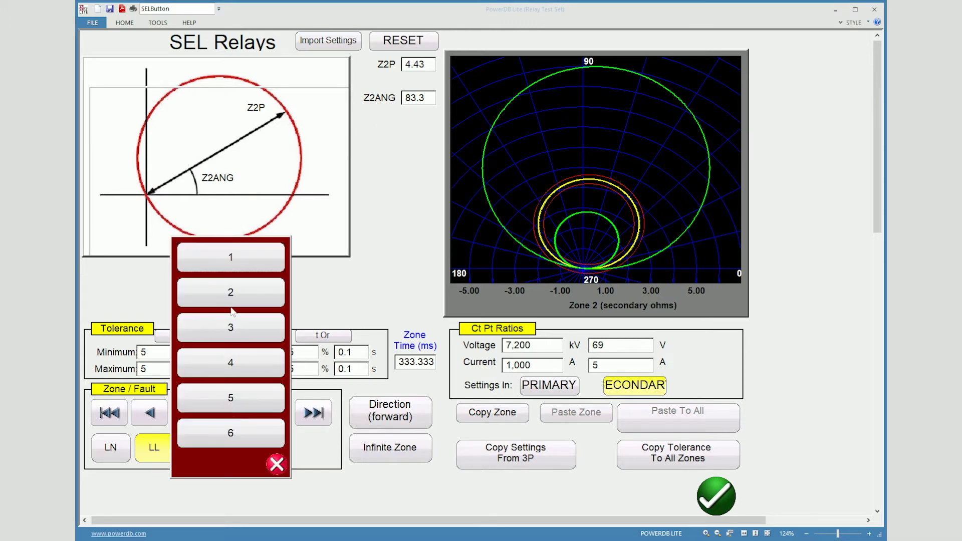
left_click(237, 255)
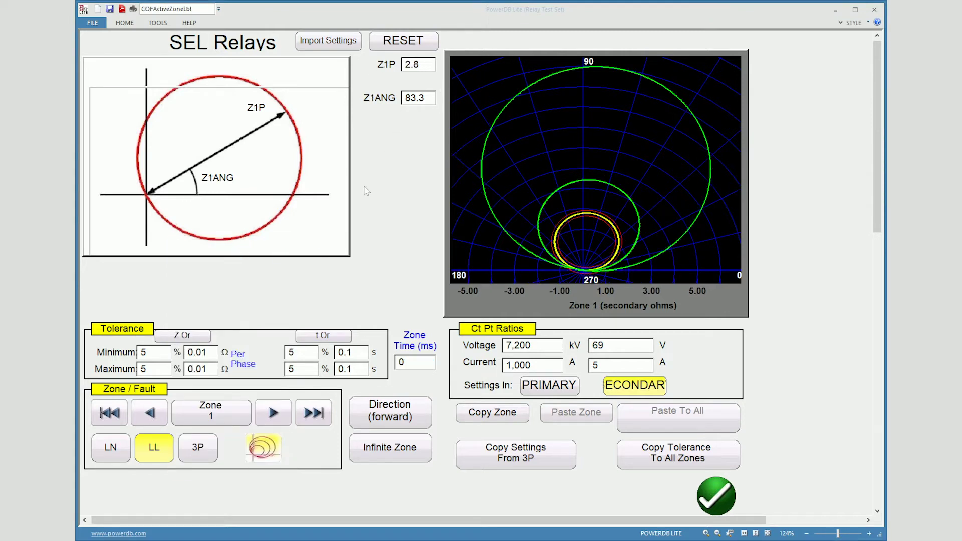
left_click(242, 404)
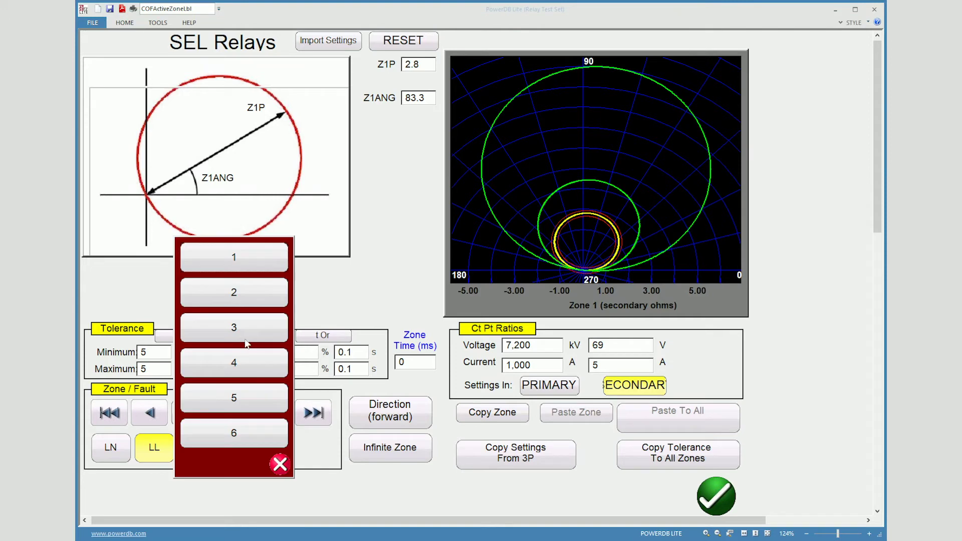
left_click(246, 328)
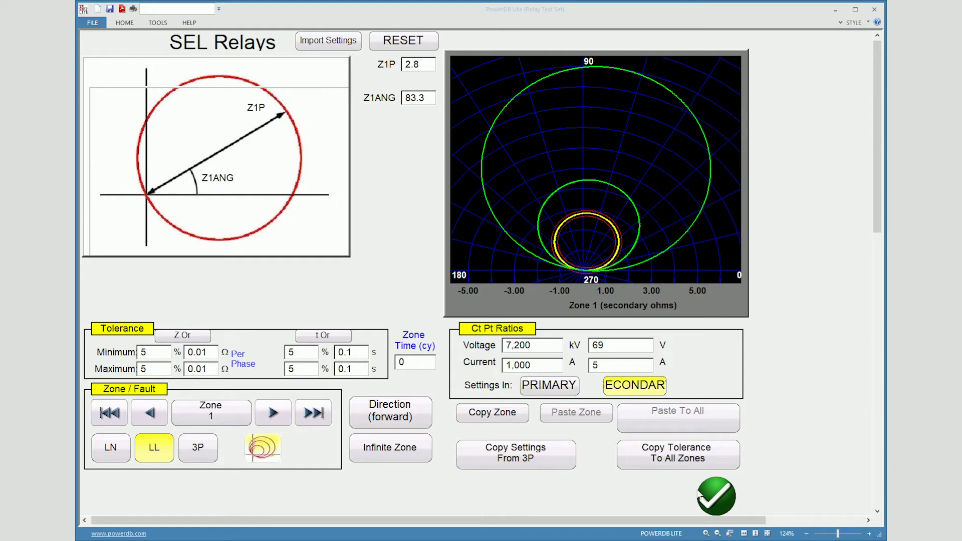
left_click(717, 496)
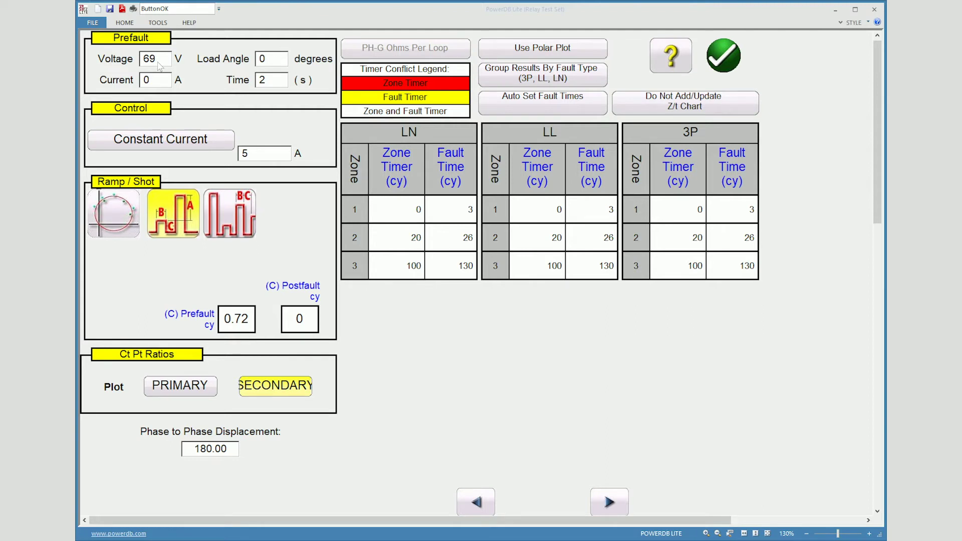
Set the prefault voltage to 69.28 V and switch fault control to Constant Voltage.
left_click(158, 62)
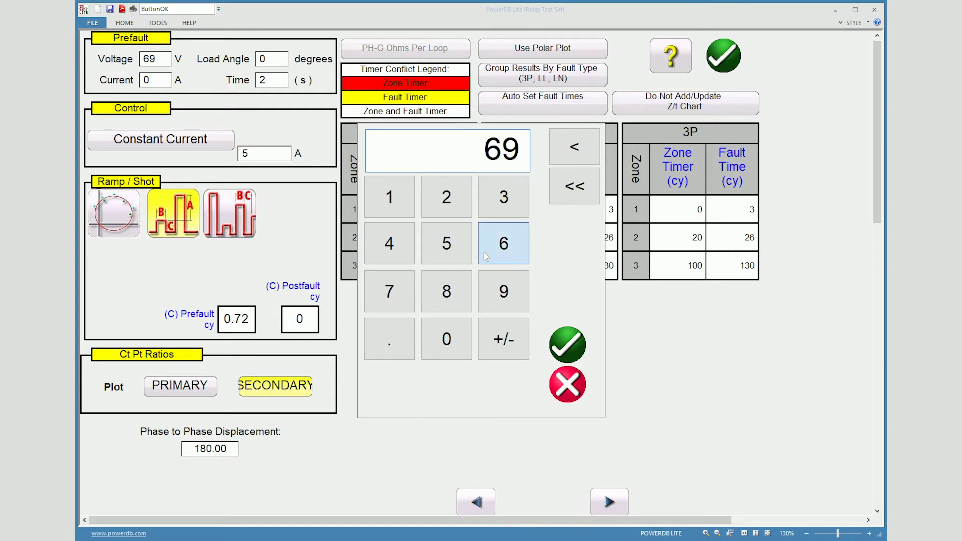
left_click(503, 245)
left_click(504, 290)
left_click(392, 339)
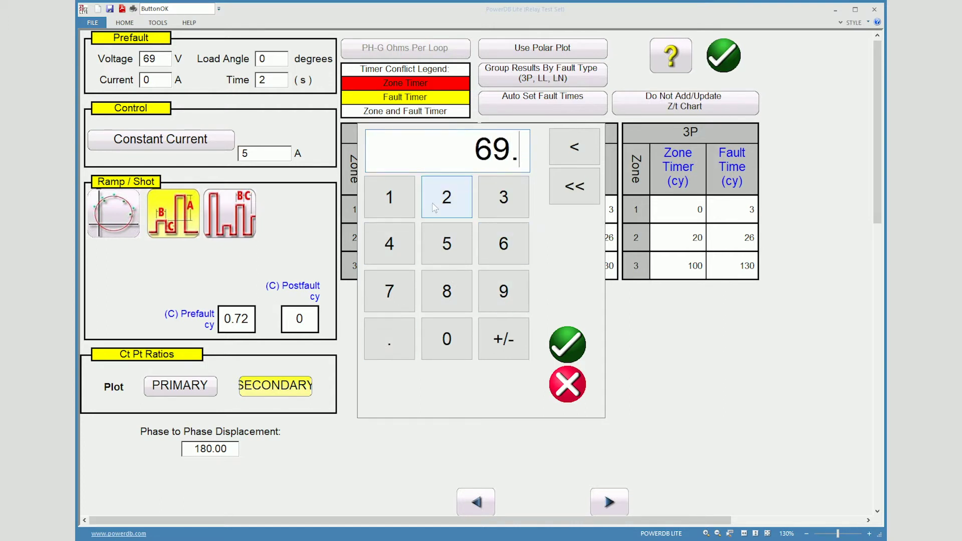
left_click(445, 201)
left_click(446, 291)
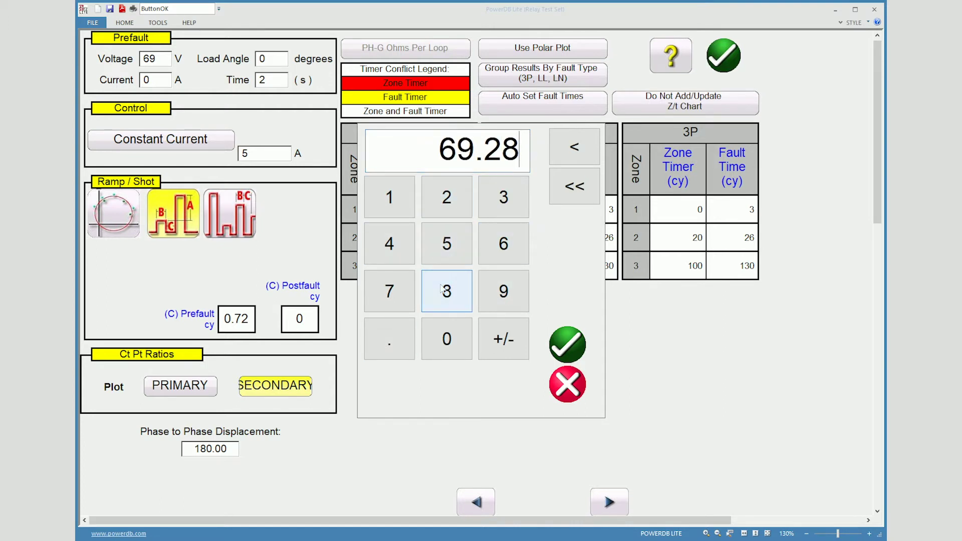
left_click(567, 343)
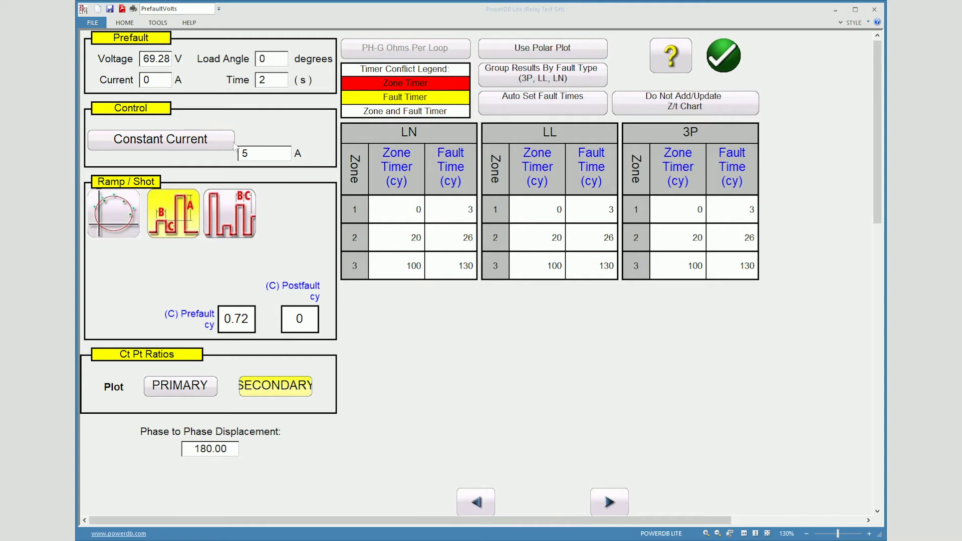
left_click(211, 142)
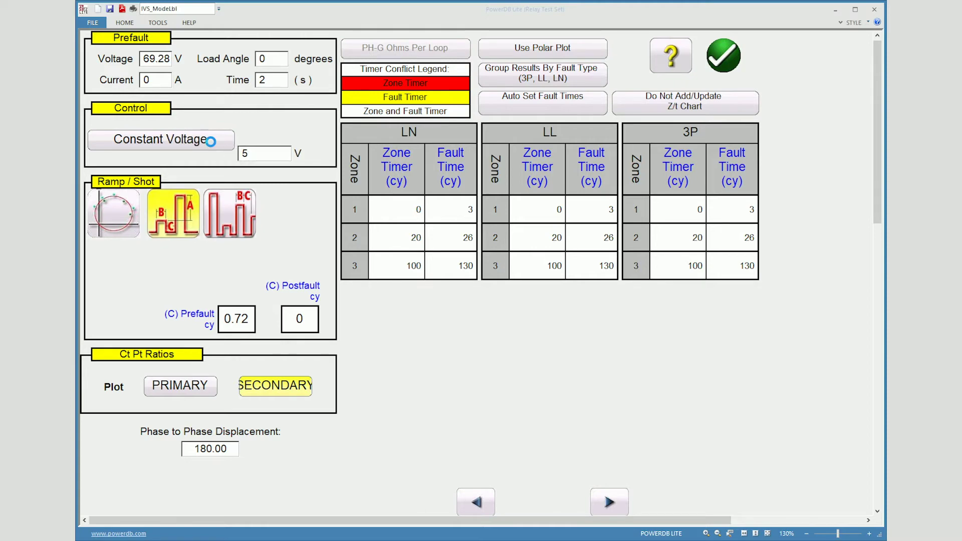
Cycle the control mode back to Constant Current and confirm a 5 A test current.
left_click(211, 142)
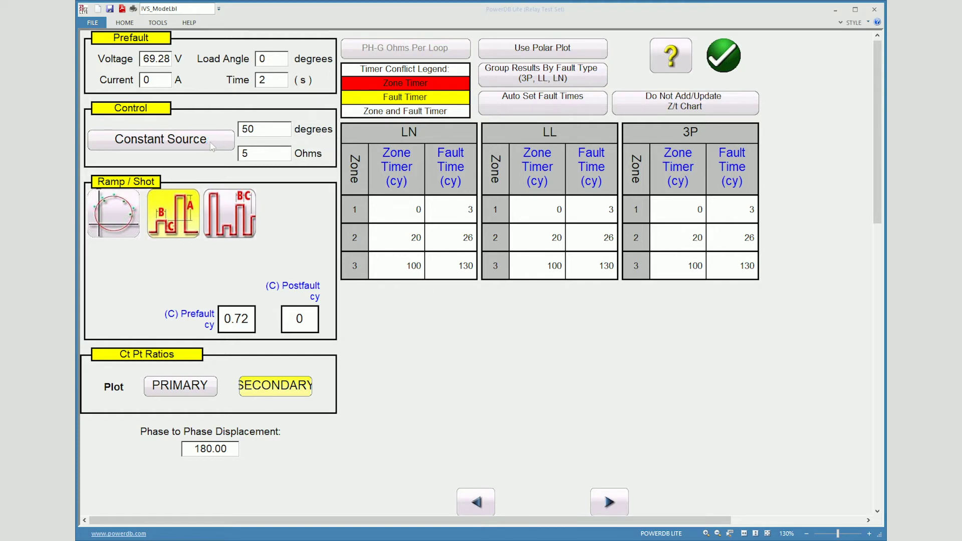
left_click(207, 141)
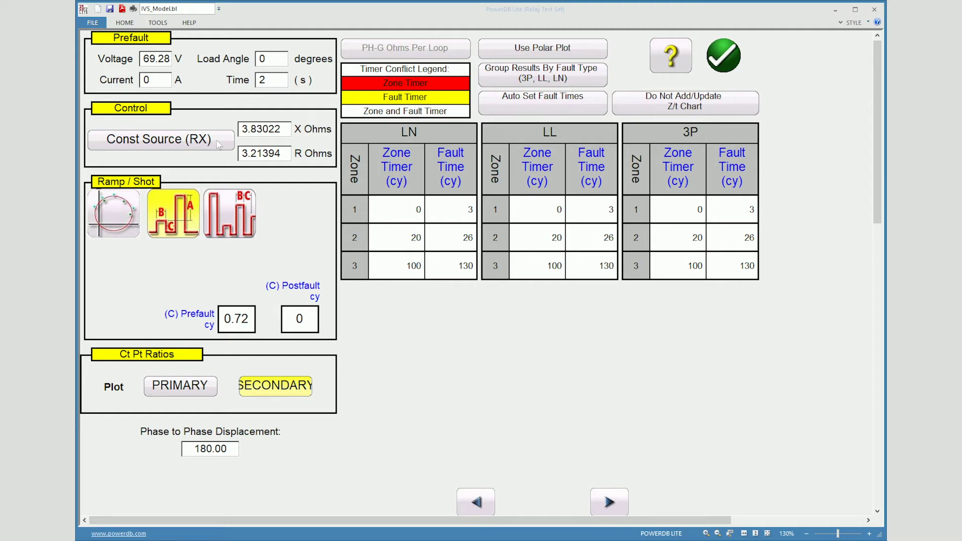
left_click(218, 142)
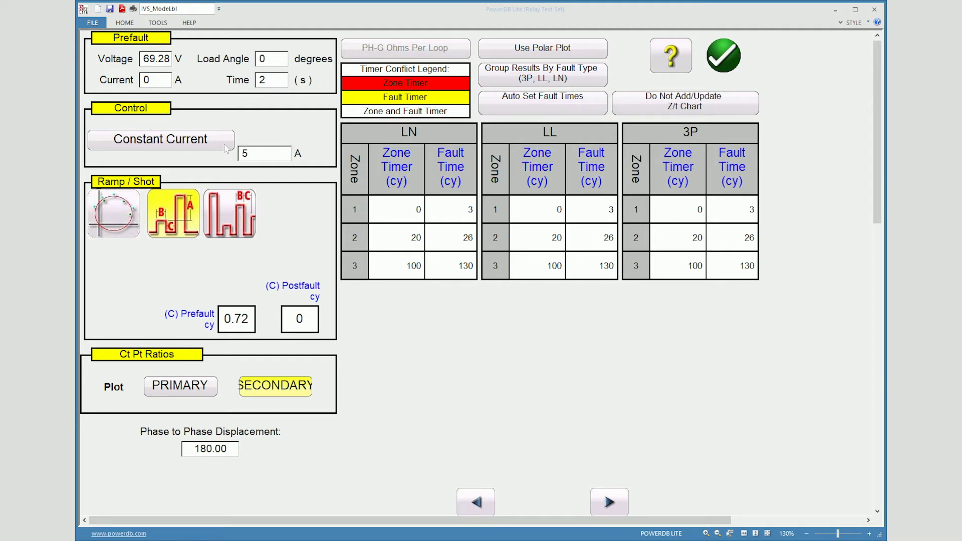
left_click(254, 158)
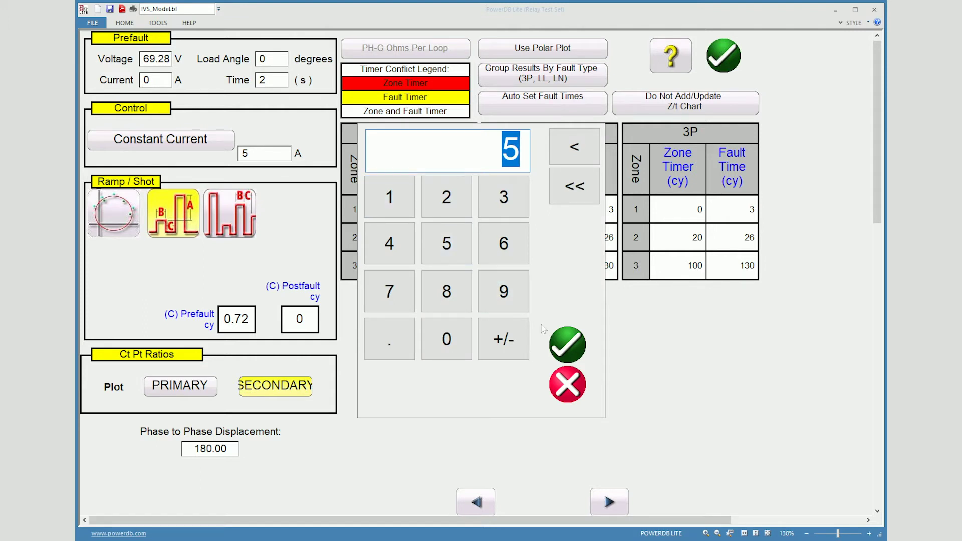
left_click(562, 350)
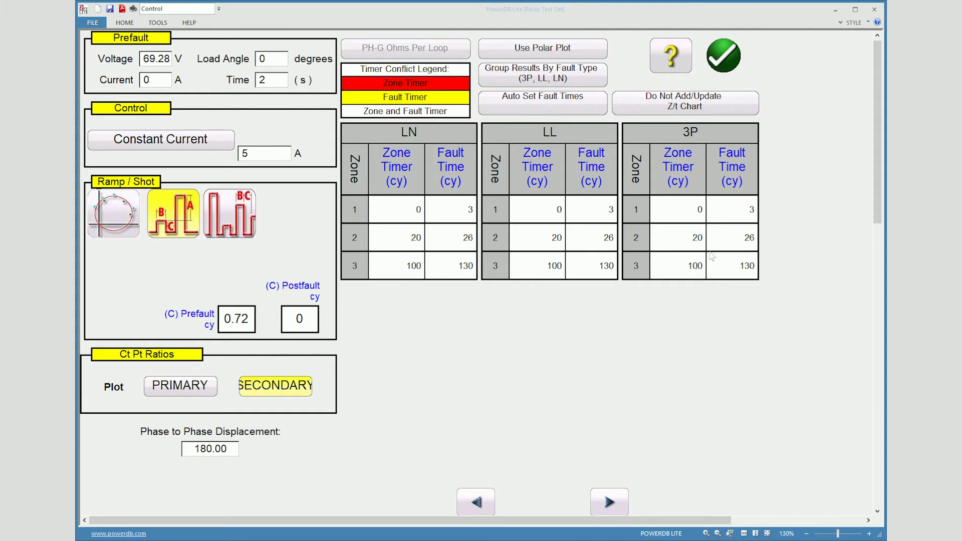
Go to the test screen and place a fault point on Zone 1 (theoretical Z 2.800 Ω).
left_click(727, 58)
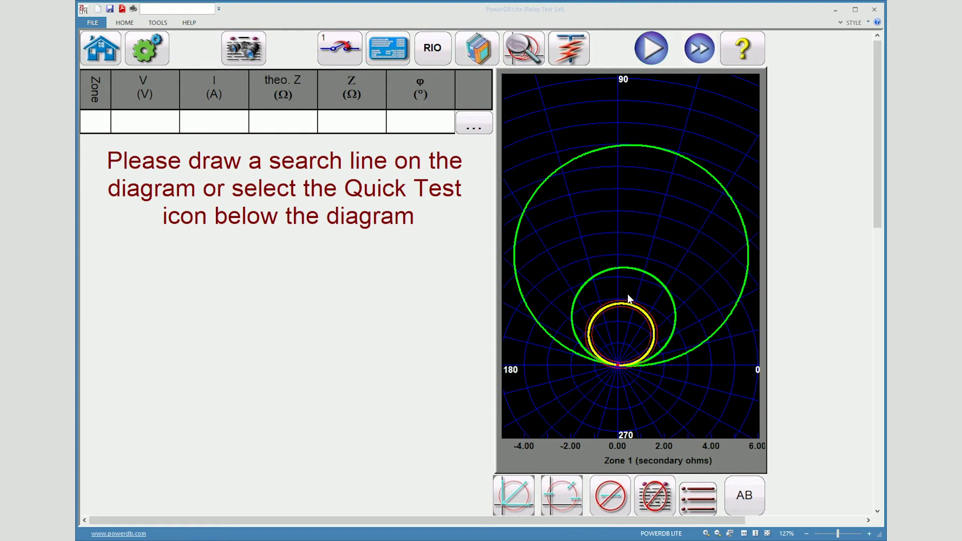
left_click(628, 296)
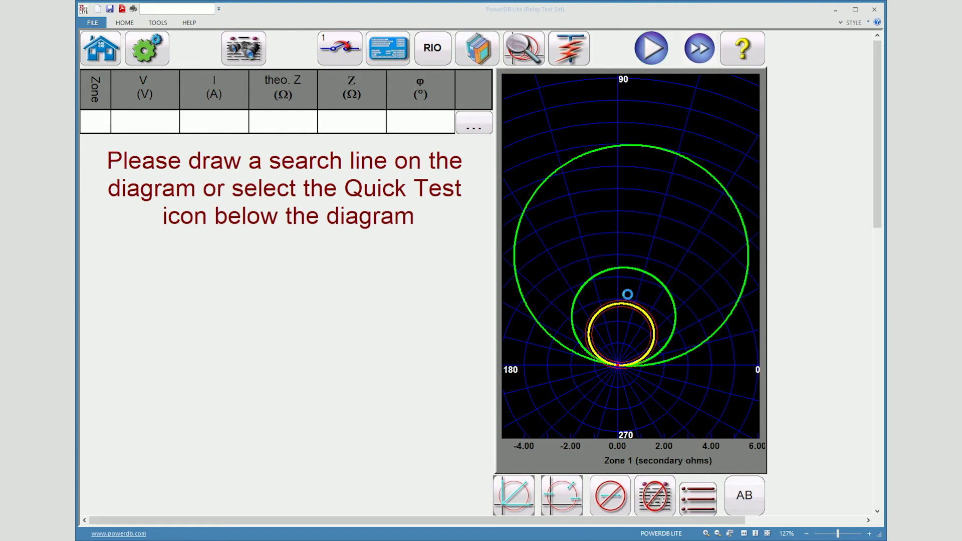
Draw two search lines across each zone 1, 2 and 3 boundary, giving points at 2.800/2.760, 4.430/4.409 and 9.994/9.995 Ω.
left_click(624, 310)
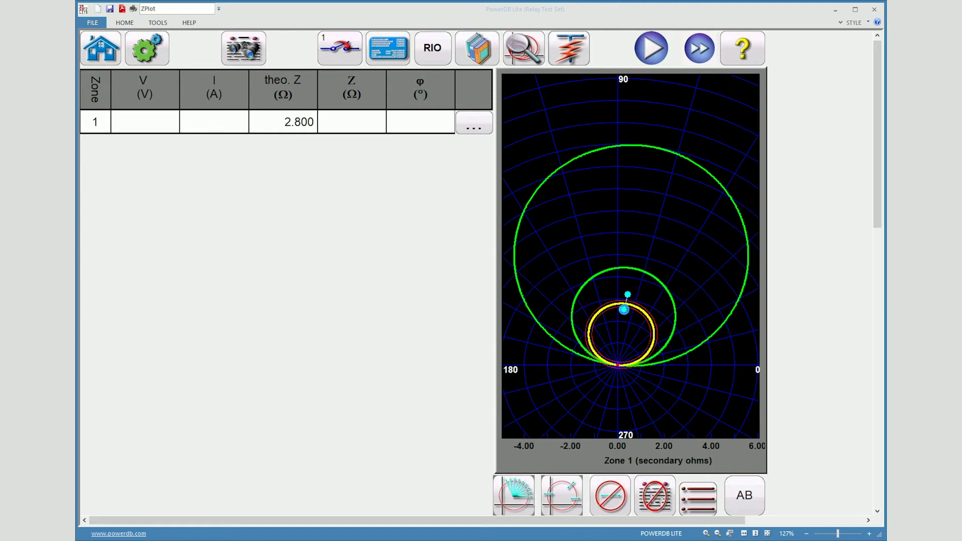
left_click(639, 298)
left_click(632, 312)
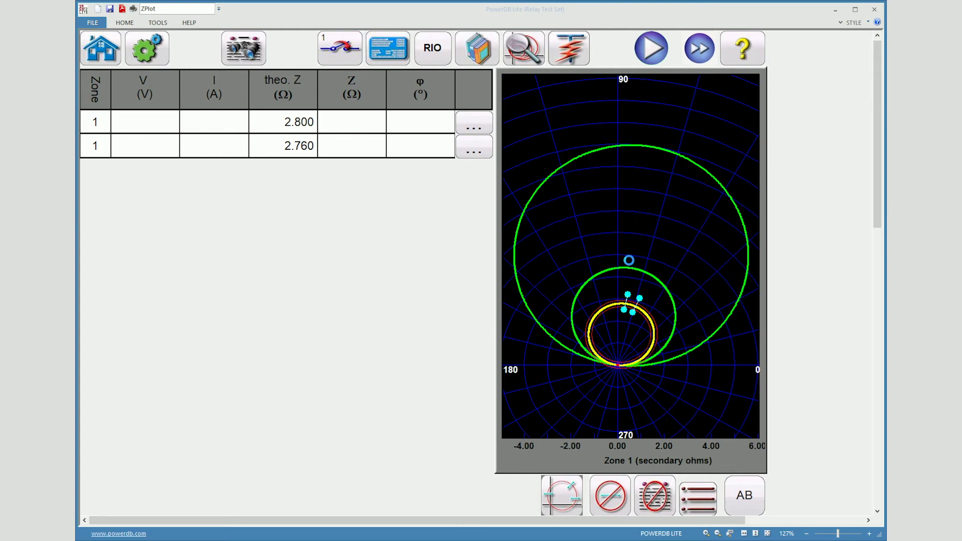
left_click(629, 275)
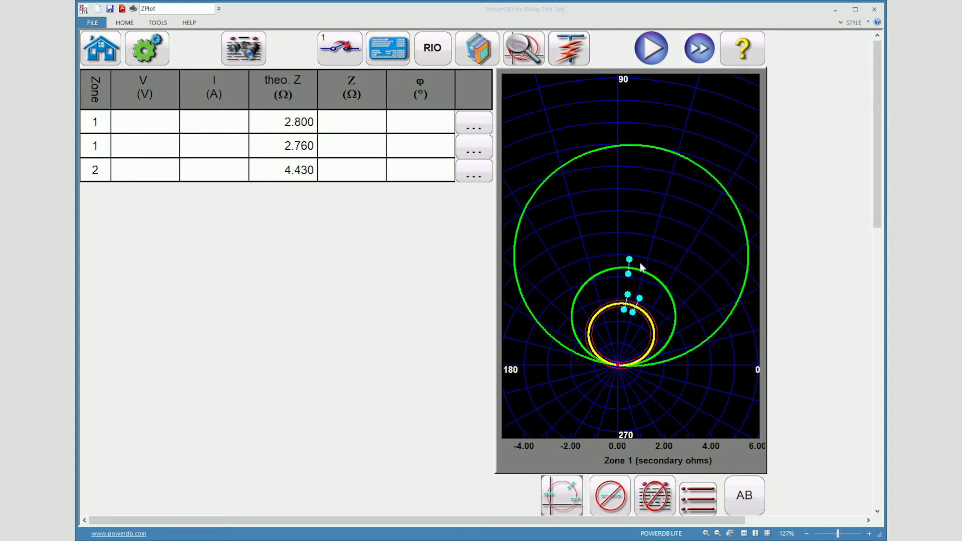
left_click(639, 274)
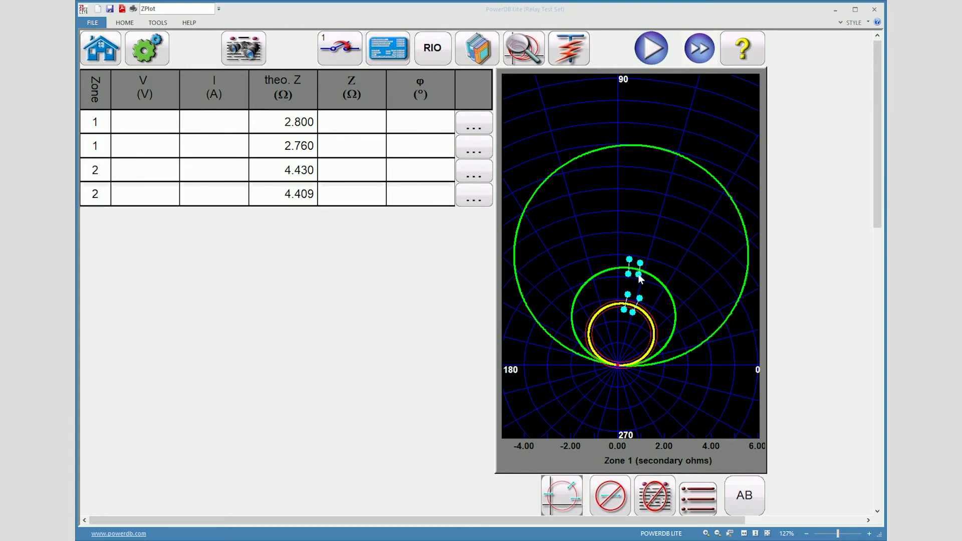
left_click(637, 136)
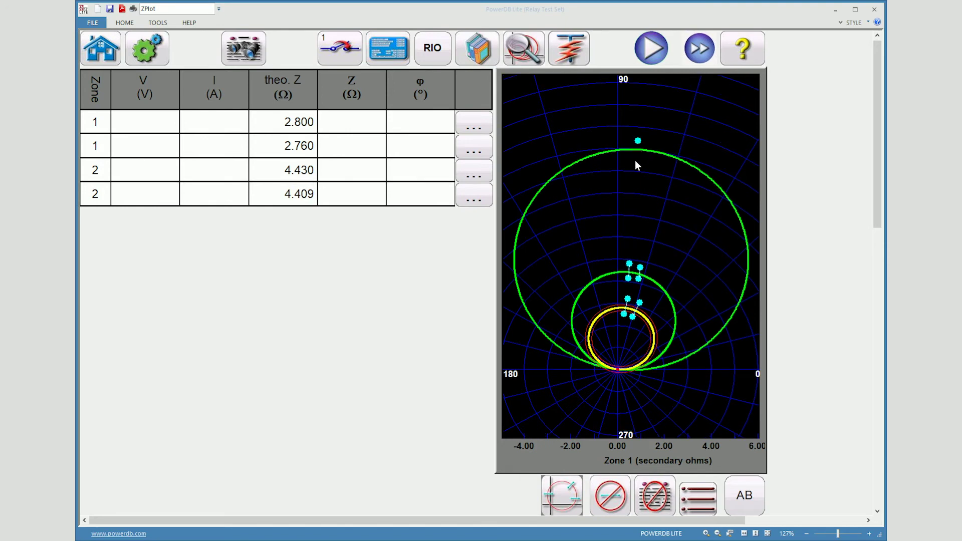
left_click(636, 159)
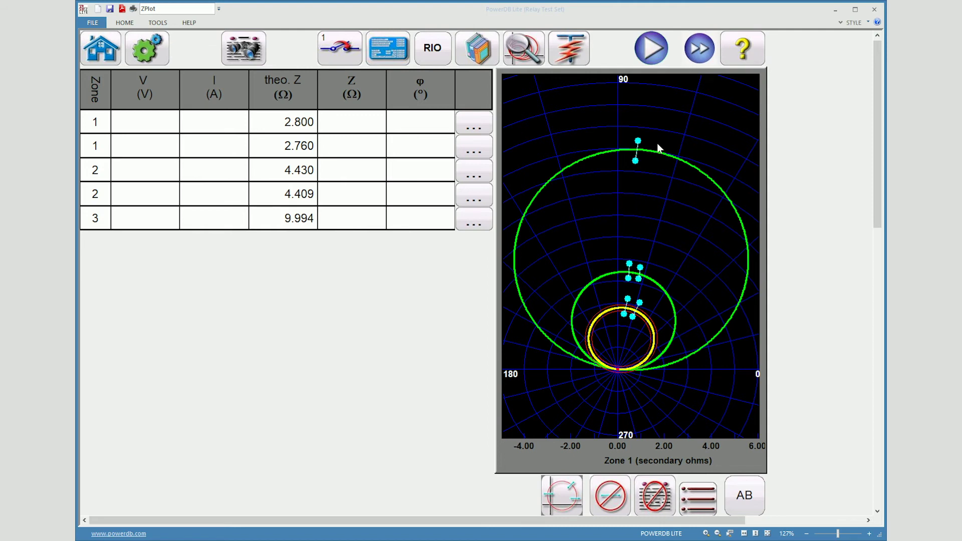
left_click(653, 142)
left_click(650, 161)
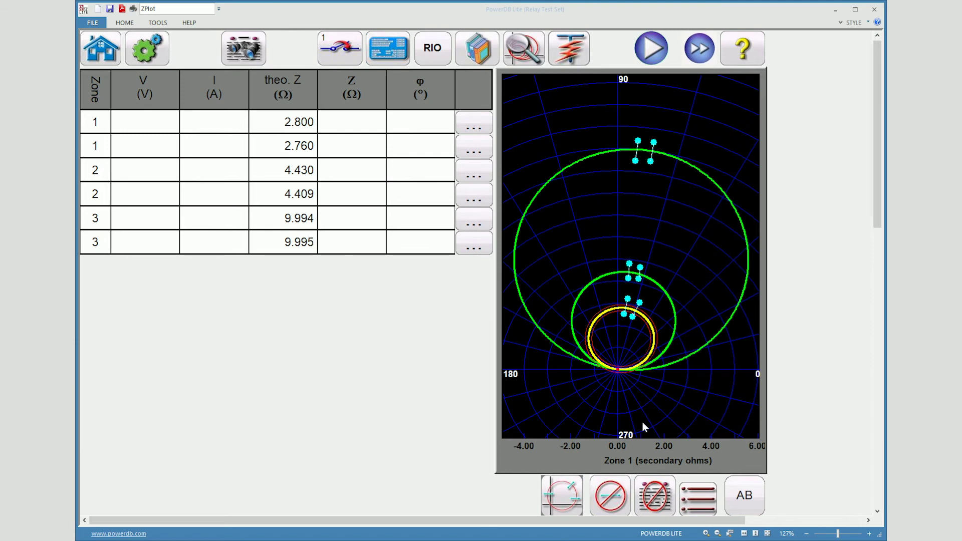
left_click(747, 496)
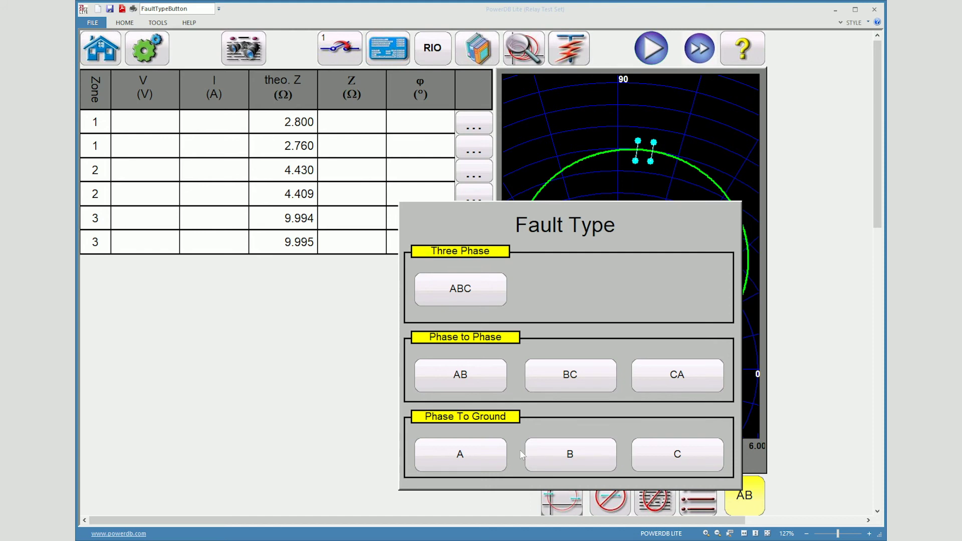
left_click(469, 381)
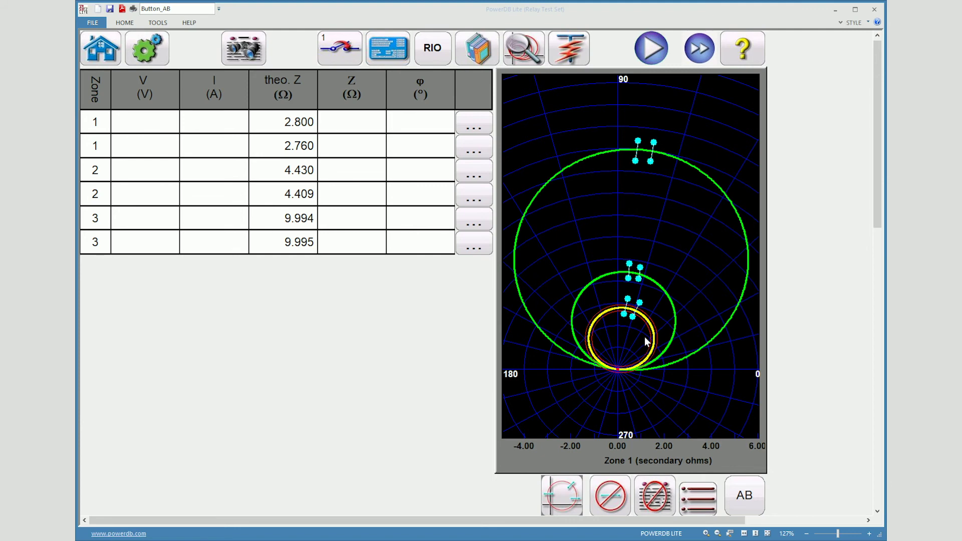
left_click(614, 496)
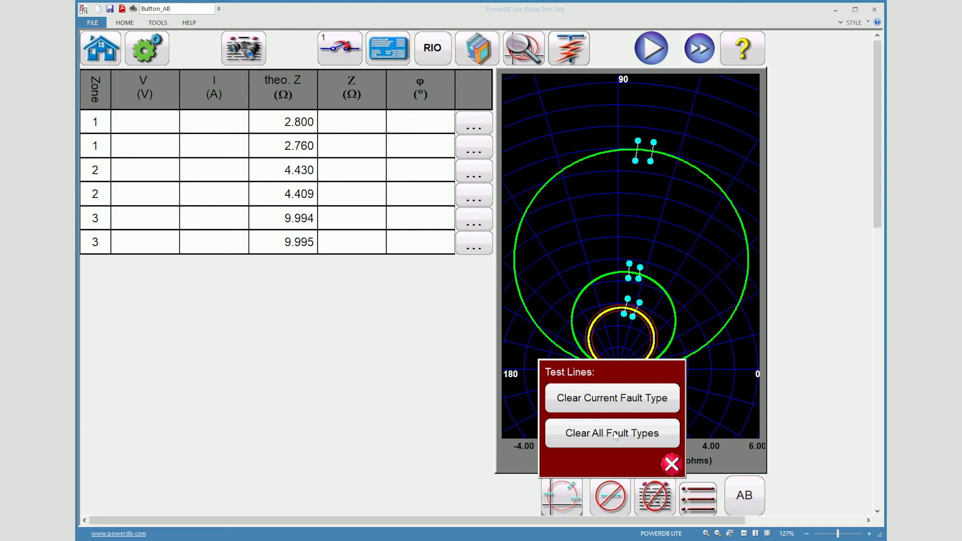
Dismiss the Clear Test Lines prompt, keeping all six search lines, and switch the test-line search mode.
left_click(670, 464)
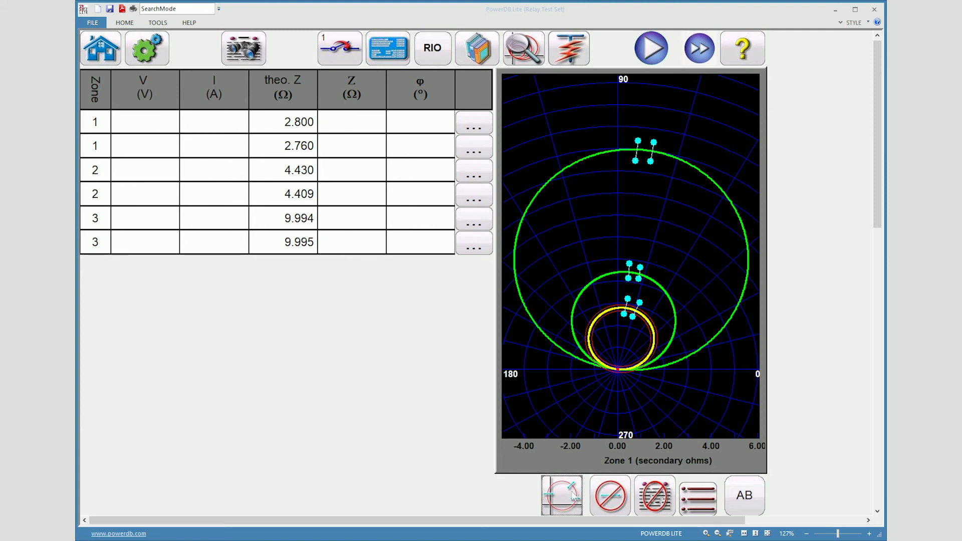
left_click(575, 496)
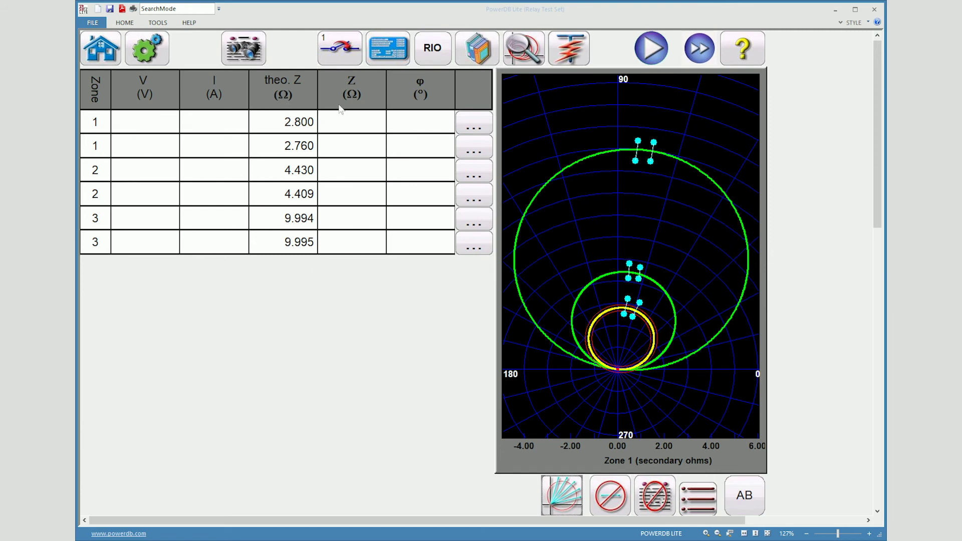
left_click(343, 59)
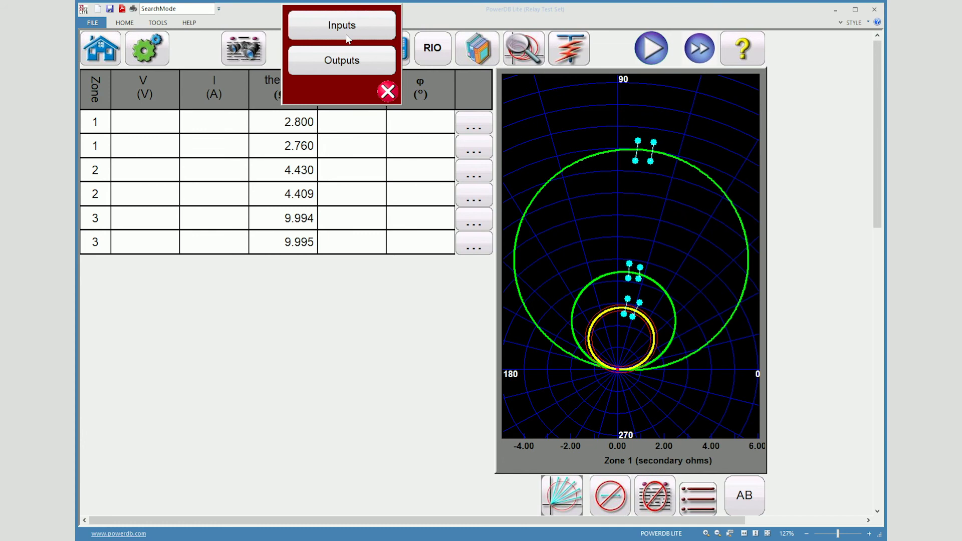
Keep Input 1 as the trip input and run all six points, measuring 2.917 to 10.017 Ω.
left_click(348, 38)
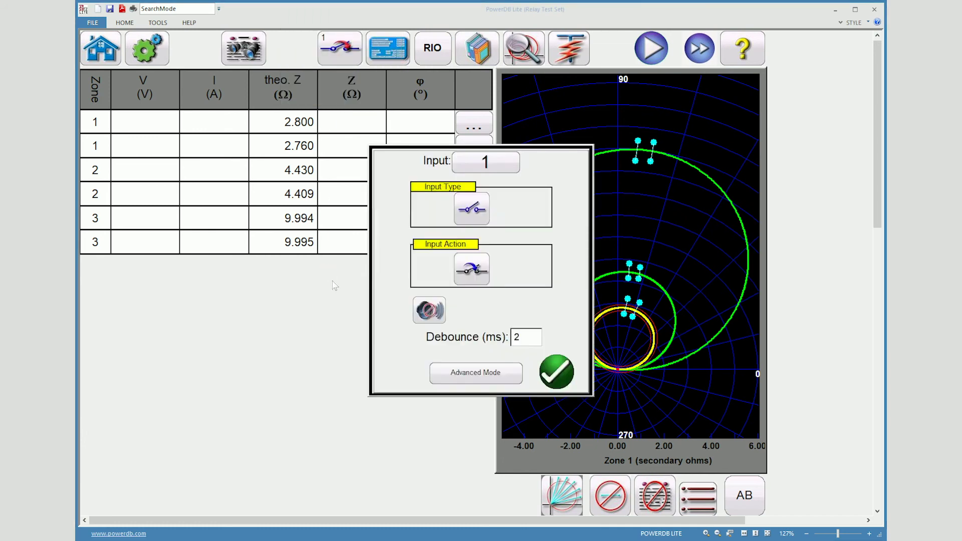
left_click(500, 170)
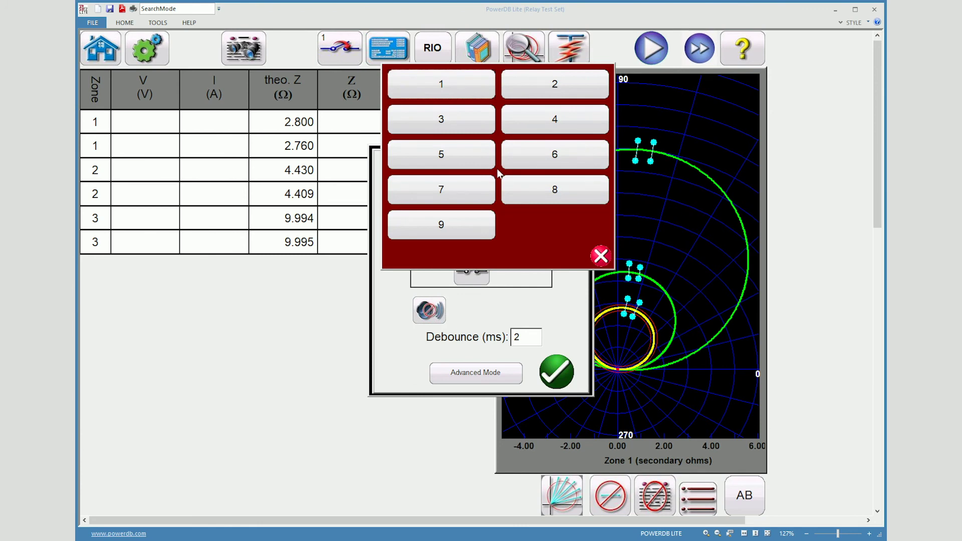
left_click(474, 95)
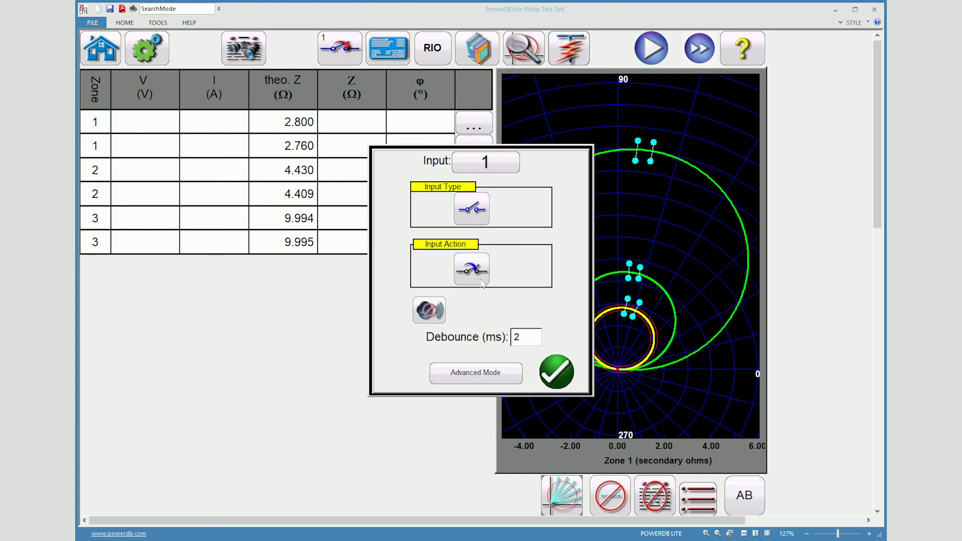
left_click(554, 374)
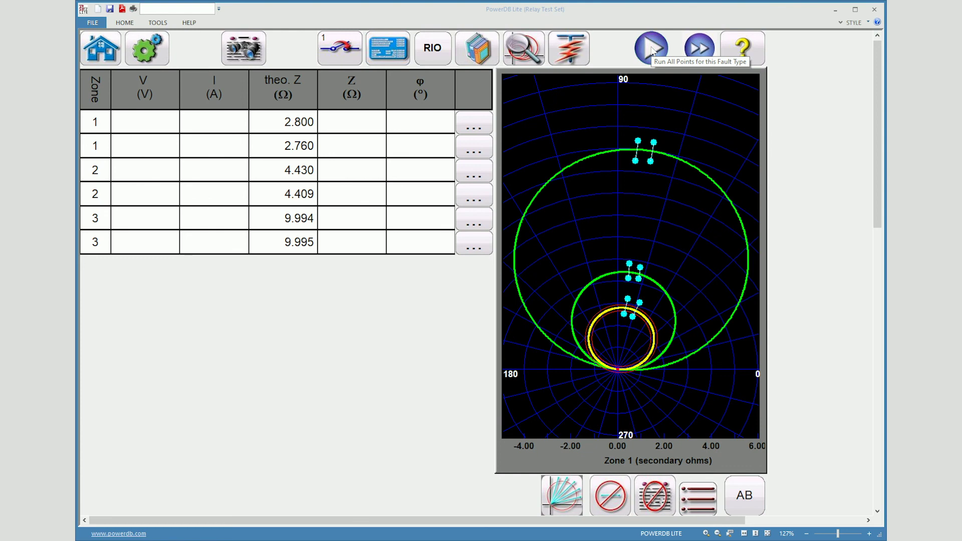
left_click(652, 48)
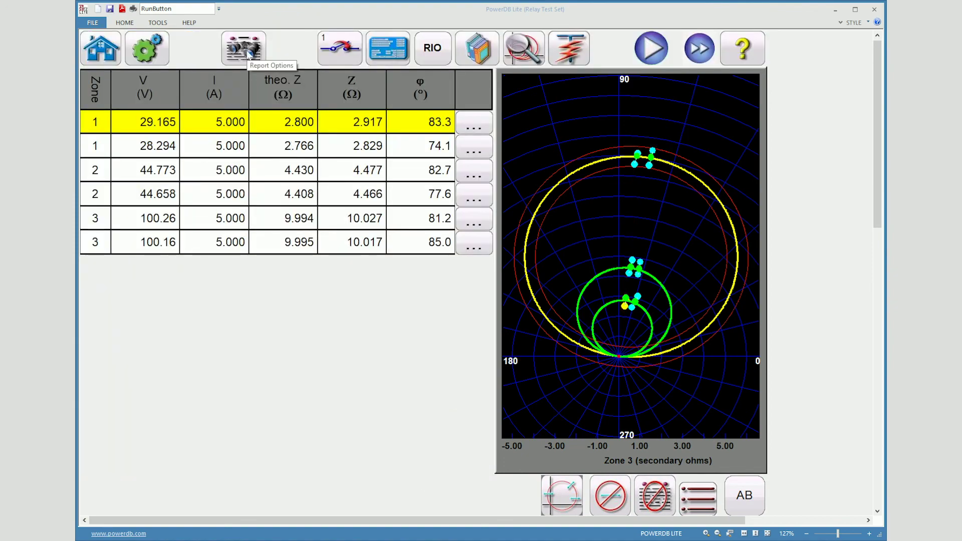
Open the Relay Test Report with the SEL 321 nameplate data and AB Impedance Search results.
left_click(247, 53)
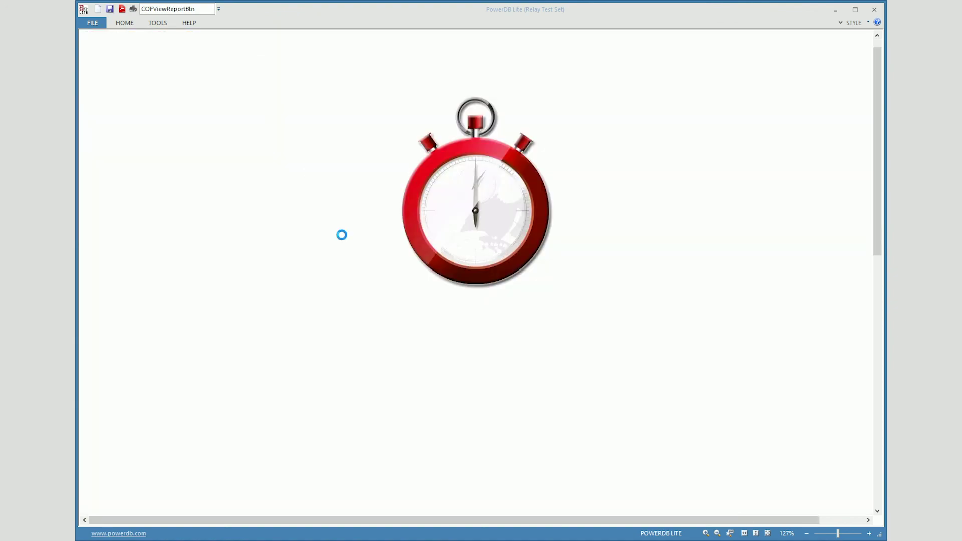